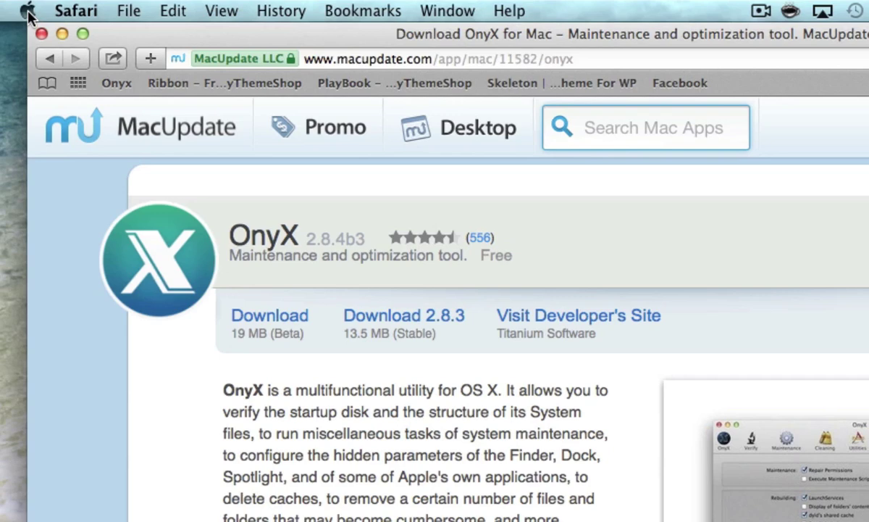
Check the installed OS X version in About This Mac and close the window.
{"action": "left_click", "coordinate": [29, 13]}
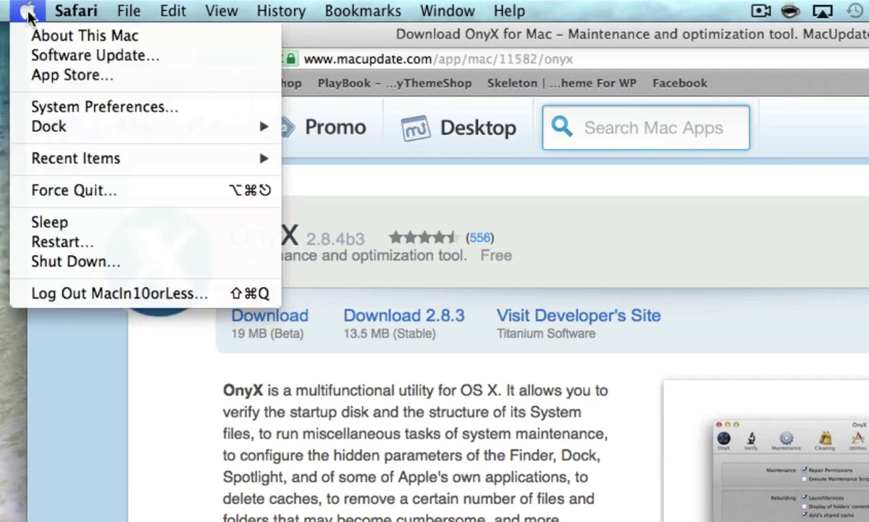
{"action": "left_click", "coordinate": [154, 38]}
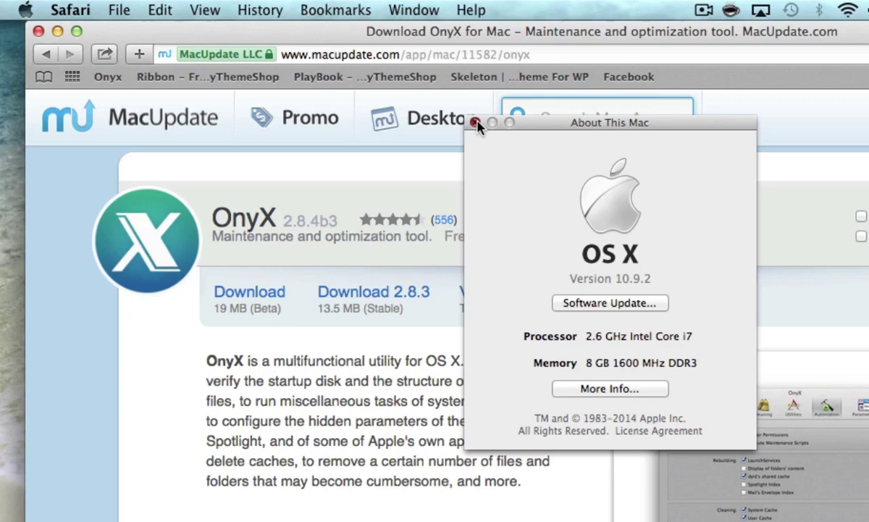
{"action": "left_click", "coordinate": [513, 133]}
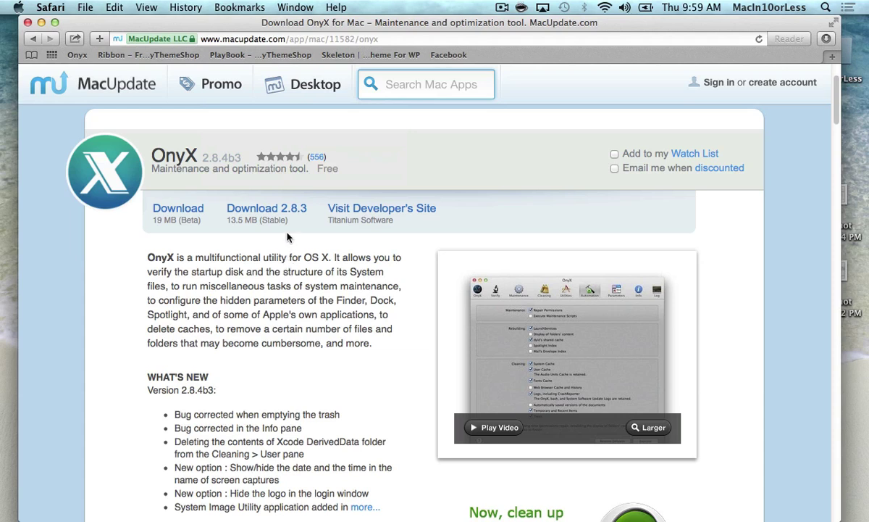
Download the stable OnyX 2.8.3 release from MacUpdate and review the requirements and related downloads for older OS X versions.
{"action": "left_click", "coordinate": [293, 210]}
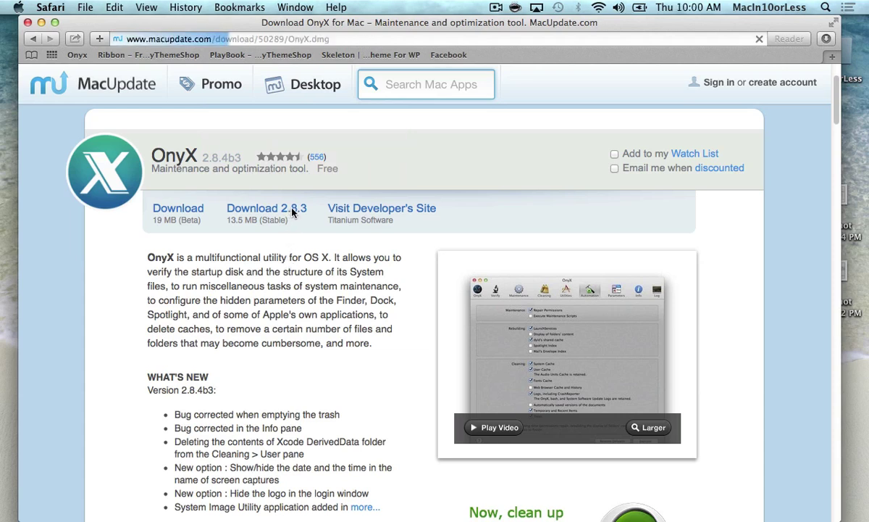
{"action": "mouse_move", "coordinate": [24, 354]}
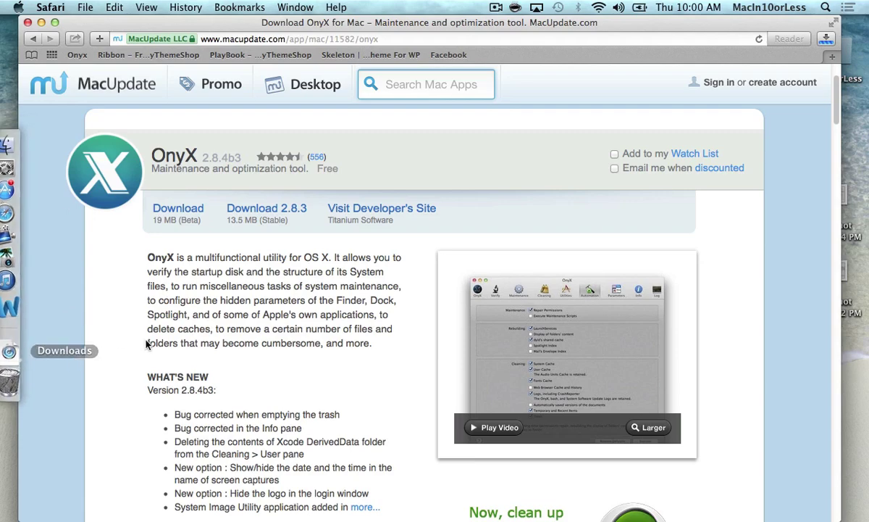
{"action": "scroll", "coordinate": [347, 287], "scroll_direction": "down", "scroll_amount": 5}
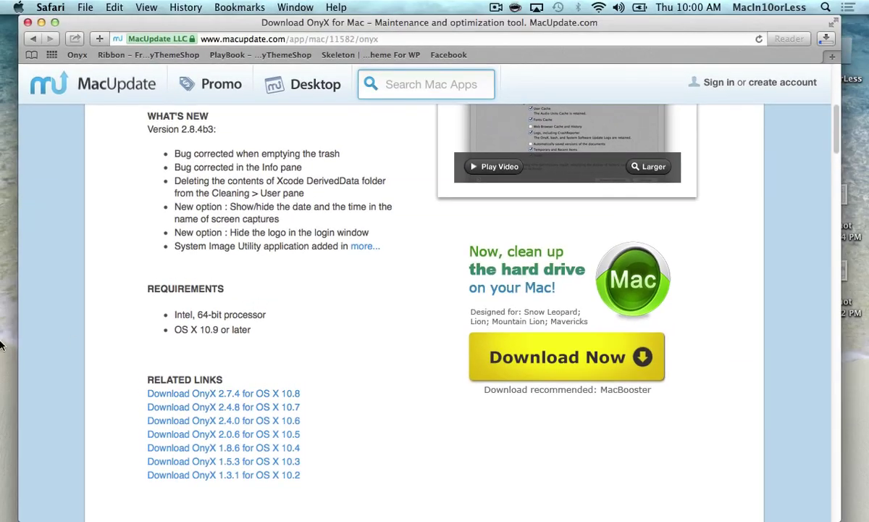
{"action": "mouse_move", "coordinate": [2, 353]}
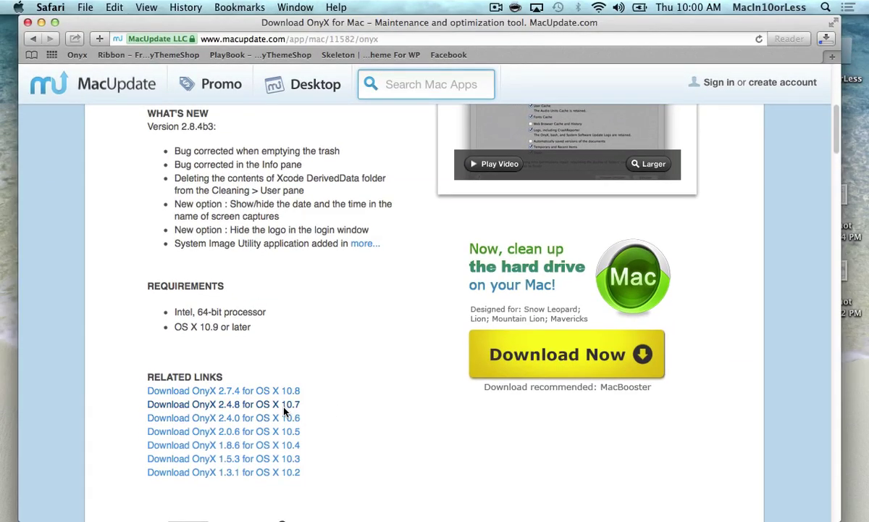
{"action": "scroll", "coordinate": [275, 391], "scroll_direction": "down", "scroll_amount": 1}
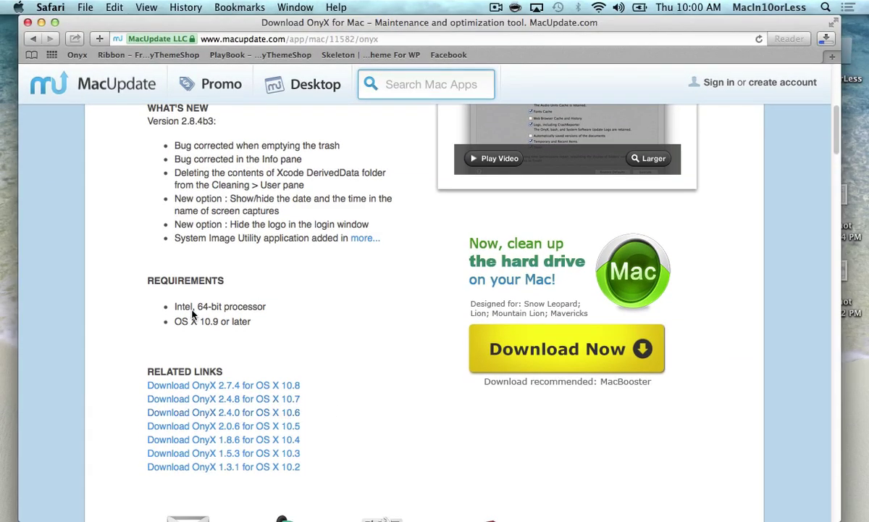
Close the browser window and open the downloaded OnyX.dmg disk image.
{"action": "left_click", "coordinate": [28, 23]}
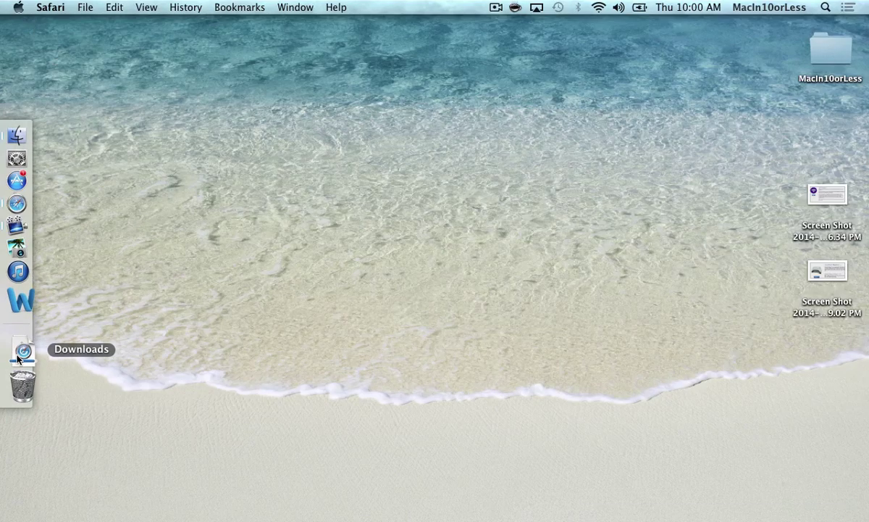
{"action": "left_click", "coordinate": [21, 353]}
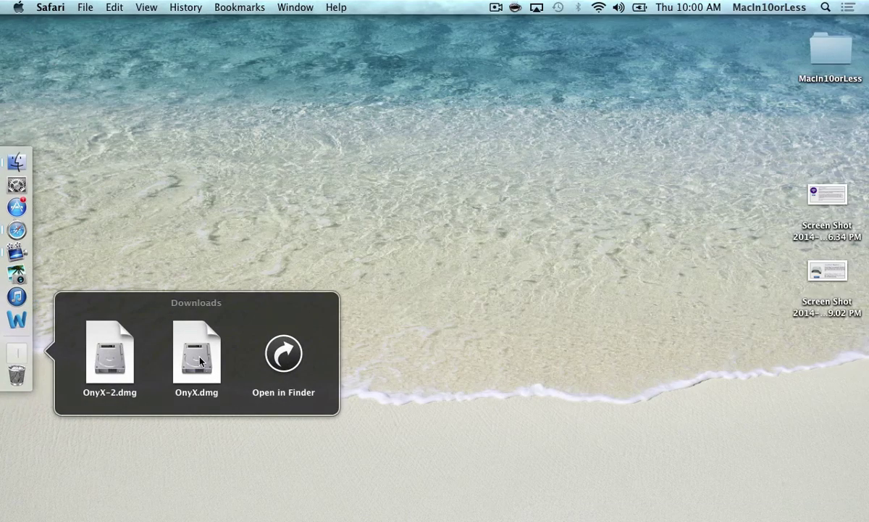
{"action": "left_click", "coordinate": [200, 362]}
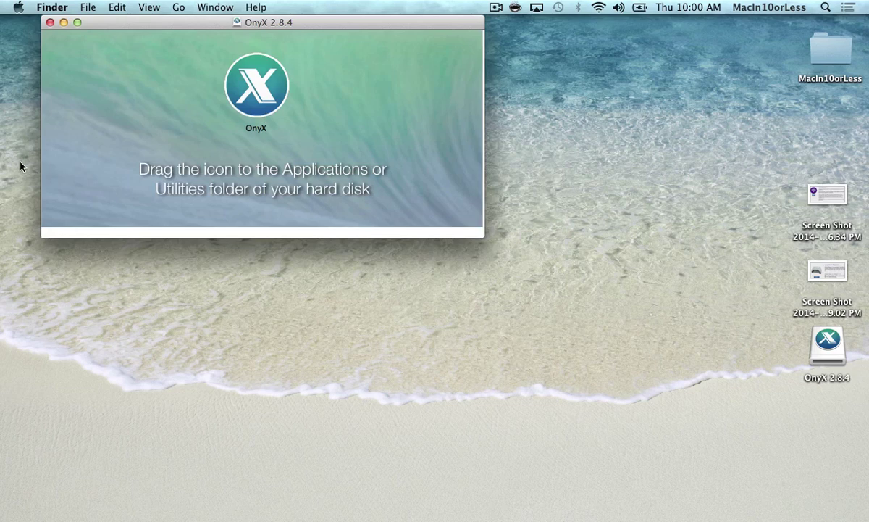
Open a new Finder window and copy OnyX from the disk image into the Applications folder.
{"action": "mouse_move", "coordinate": [2, 166]}
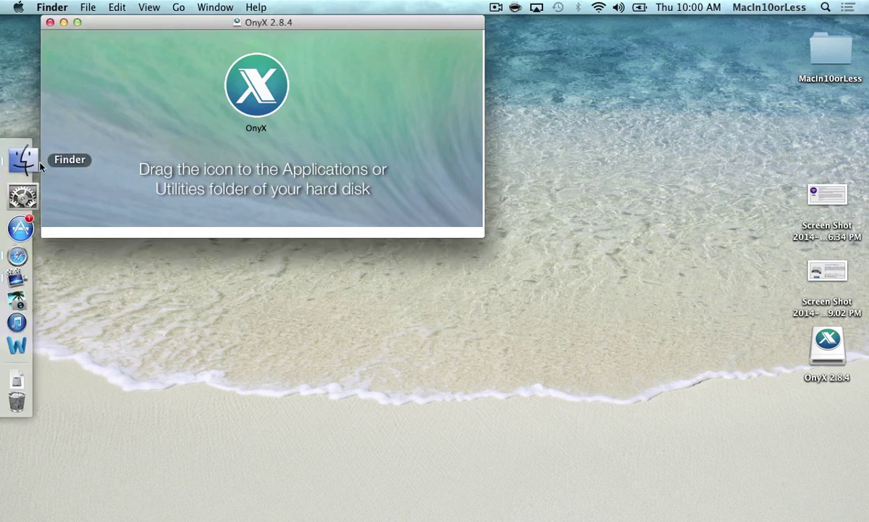
{"action": "key", "text": "super+n"}
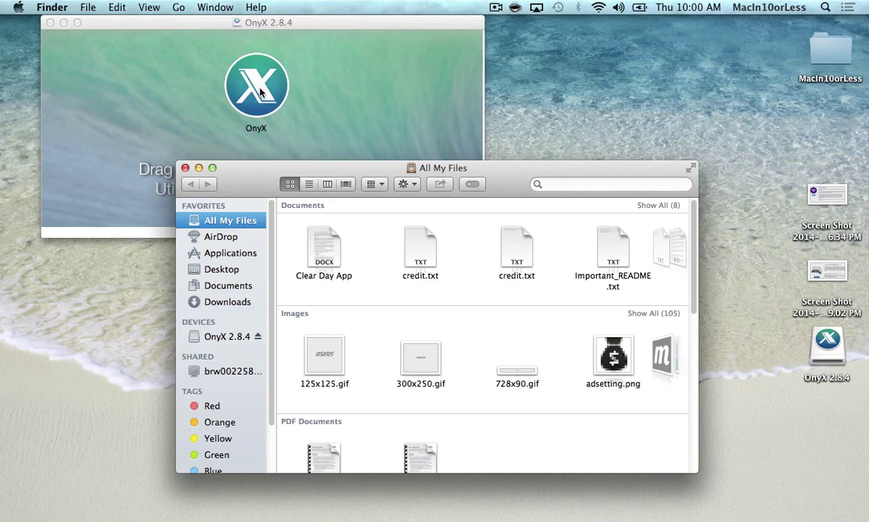
{"action": "left_click_drag", "start_coordinate": [260, 90], "coordinate": [244, 253]}
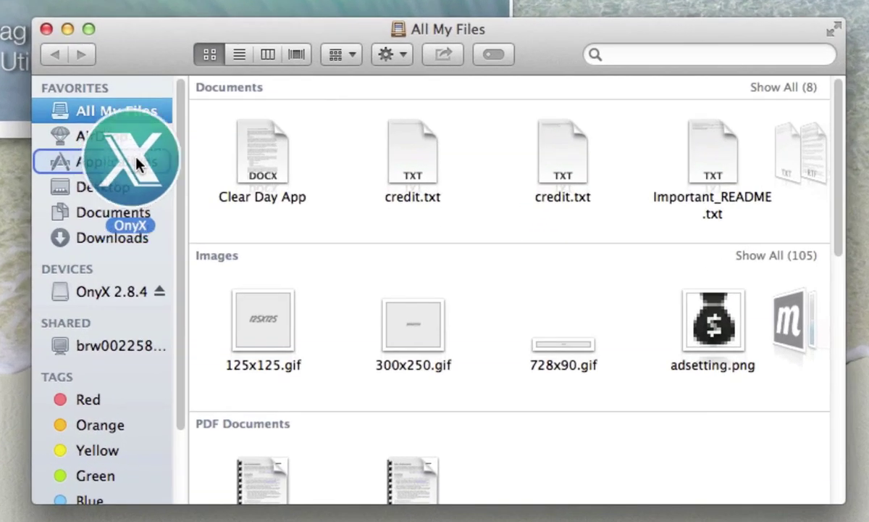
{"action": "mouse_move", "coordinate": [137, 163]}
{"action": "left_mouse_down"}
{"action": "mouse_move", "coordinate": [128, 165]}
{"action": "mouse_move", "coordinate": [134, 156]}
{"action": "left_mouse_up"}
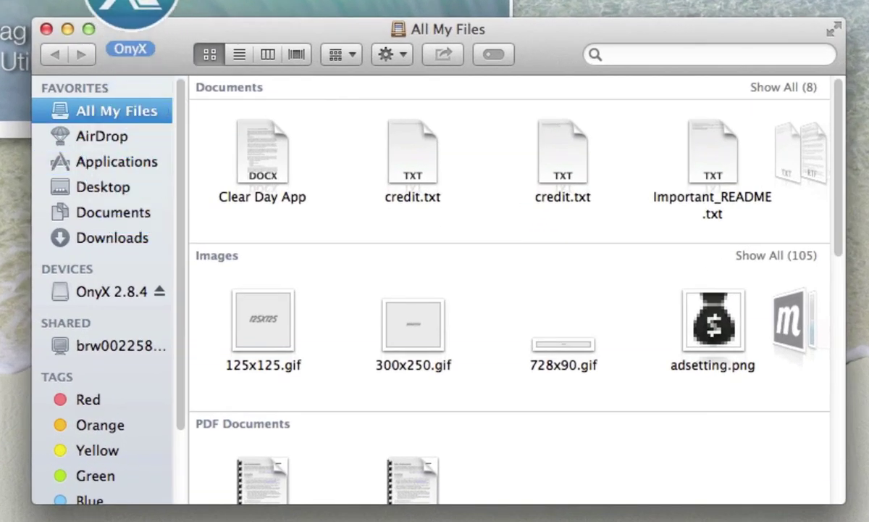
{"action": "left_click", "coordinate": [143, 168]}
{"action": "left_click_drag", "start_coordinate": [200, 0], "coordinate": [161, 104]}
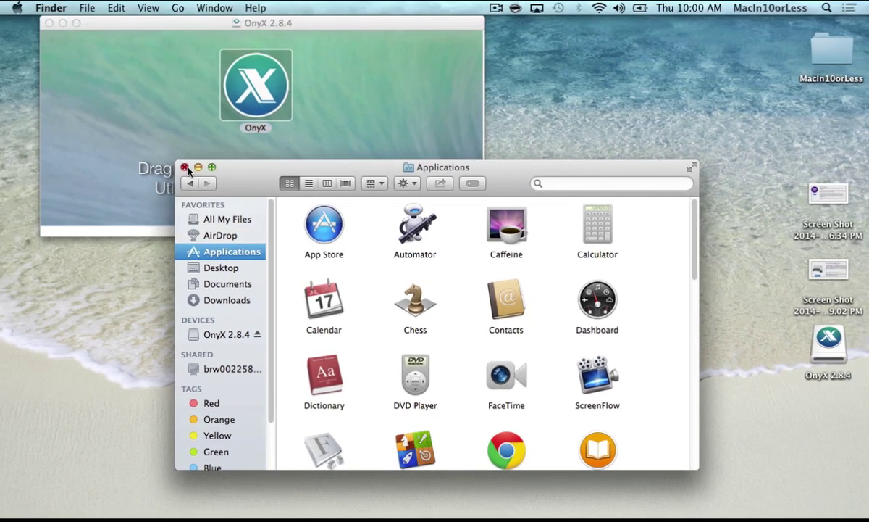
Close the Applications and disk image windows, and eject the OnyX 2.8.4 volume.
{"action": "left_click", "coordinate": [185, 167]}
{"action": "left_click", "coordinate": [49, 23]}
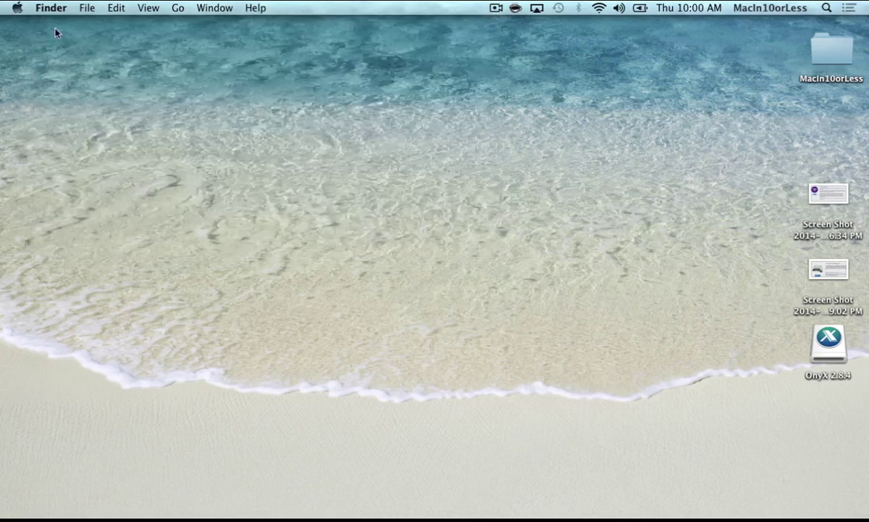
{"action": "right_click", "coordinate": [825, 366]}
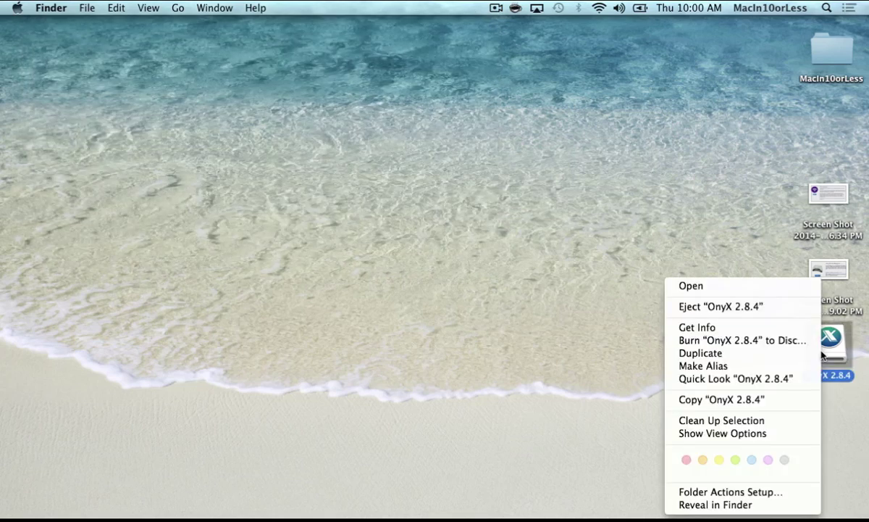
{"action": "left_click", "coordinate": [780, 305]}
Launch OnyX through Spotlight and authenticate with the administrator password.
{"action": "left_click", "coordinate": [826, 8]}
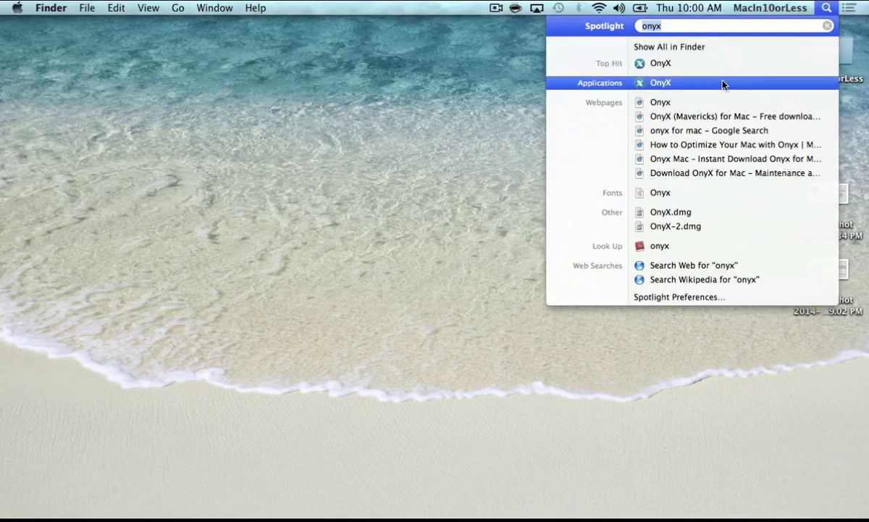
{"action": "left_click", "coordinate": [660, 84]}
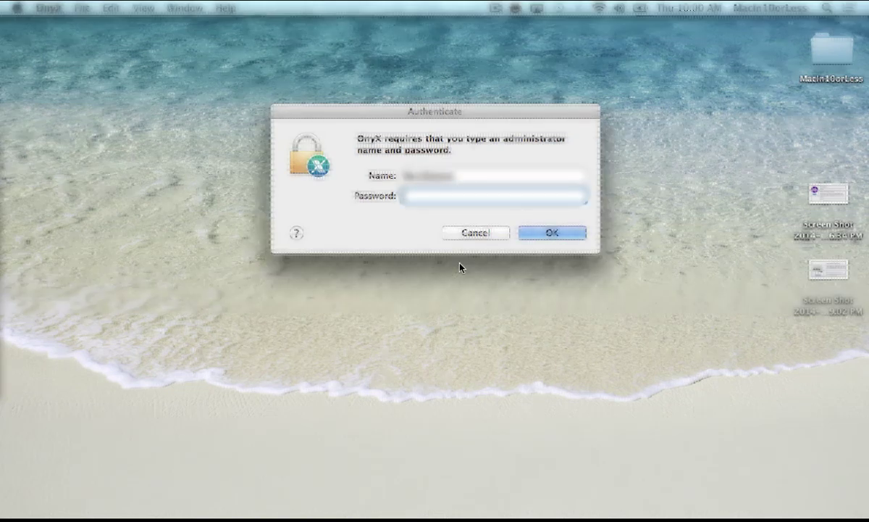
{"action": "type", "text": "•••••••••••"}
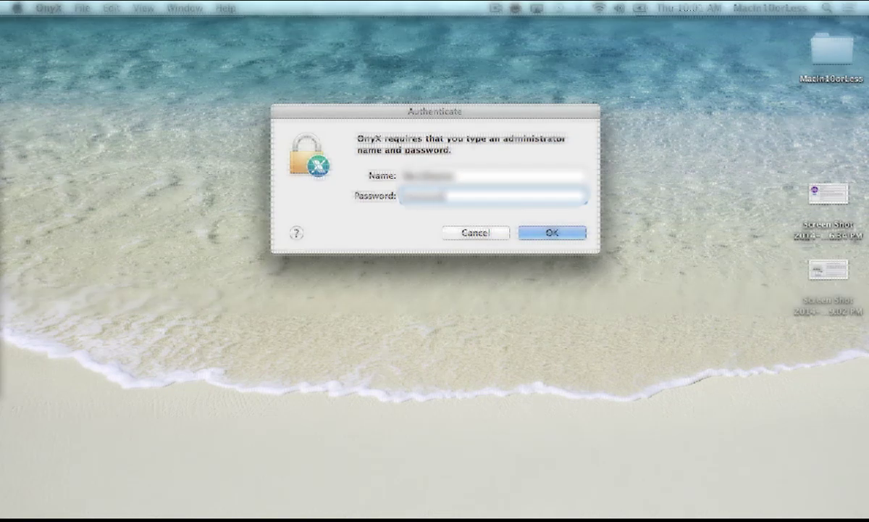
{"action": "key", "text": "Return"}
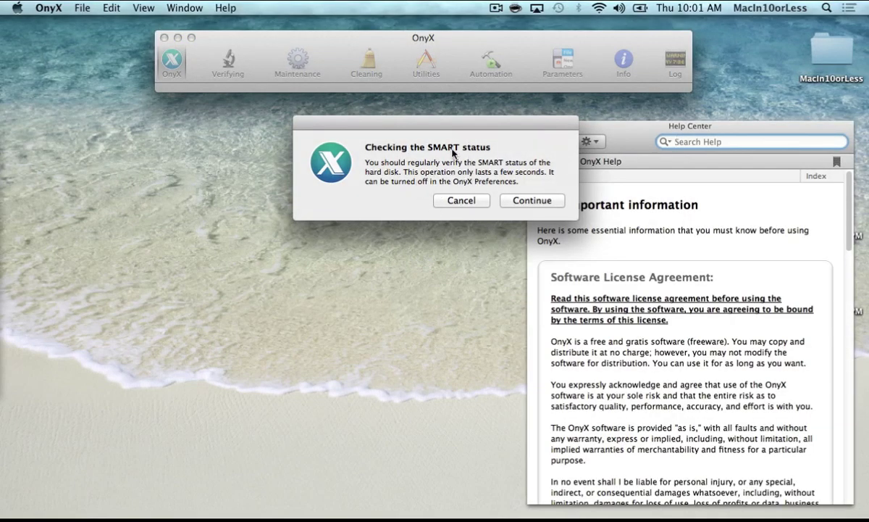
Skip the SMART status and volume structure checks, and close the Important information help page after reading through it.
{"action": "left_click", "coordinate": [469, 202]}
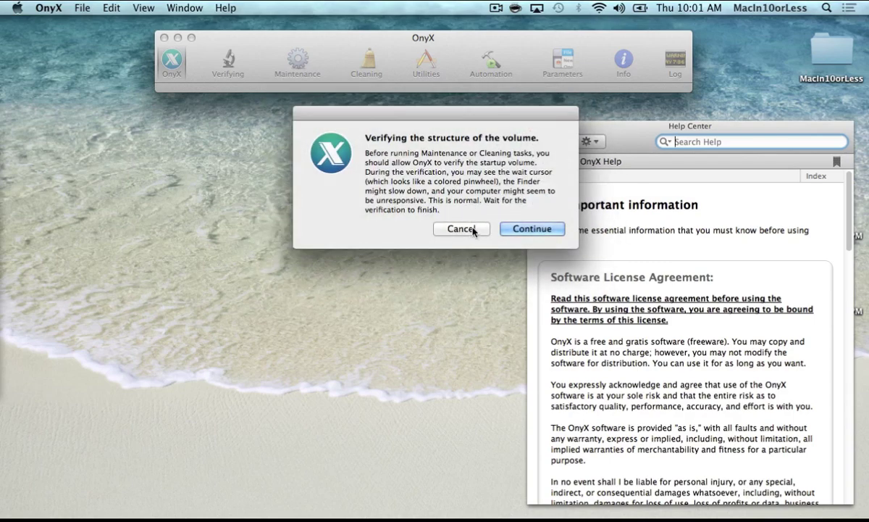
{"action": "left_click", "coordinate": [473, 229]}
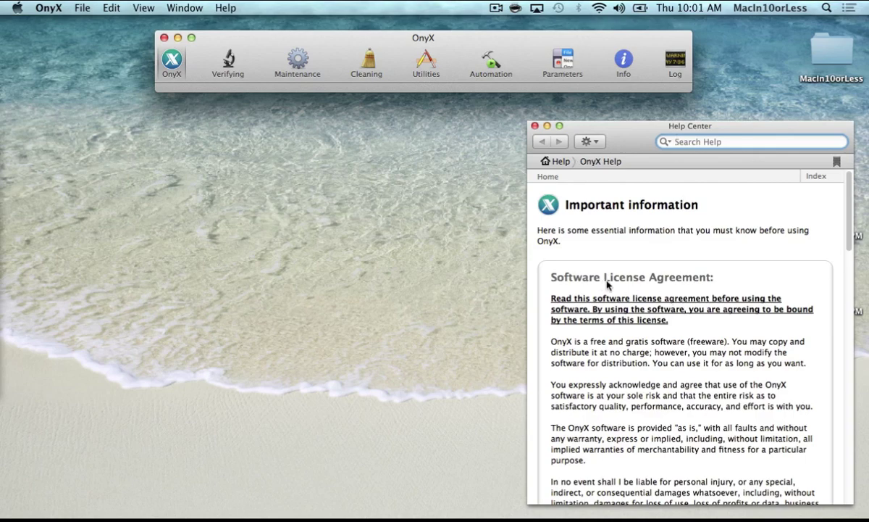
{"action": "scroll", "coordinate": [674, 274], "scroll_direction": "down", "scroll_amount": 2}
{"action": "scroll", "coordinate": [673, 274], "scroll_direction": "down", "scroll_amount": 15}
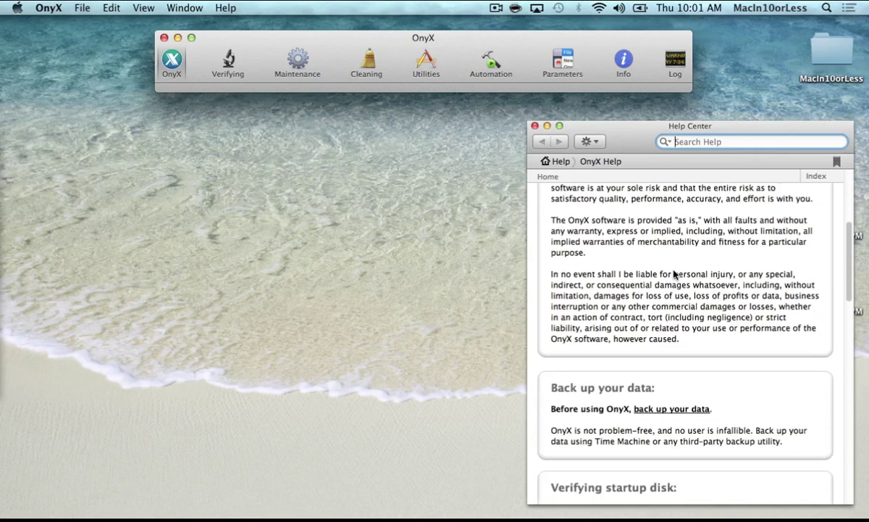
{"action": "scroll", "coordinate": [673, 276], "scroll_direction": "down", "scroll_amount": 10}
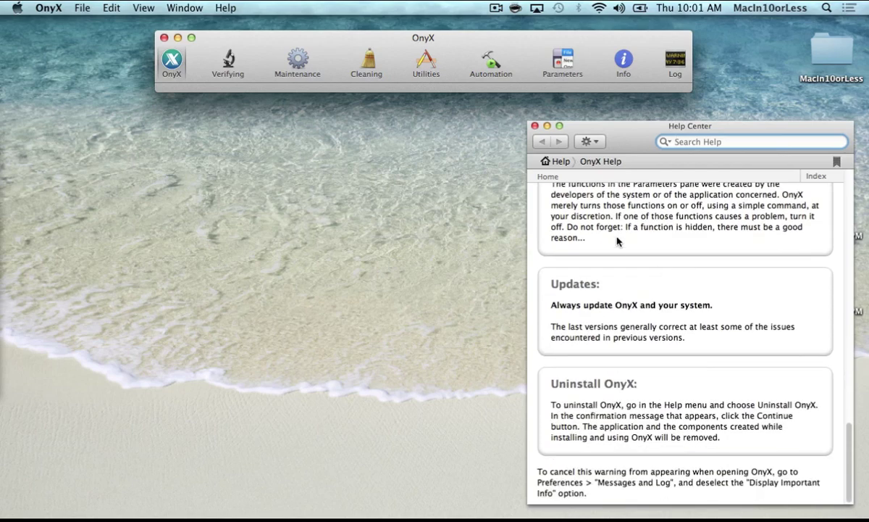
{"action": "left_click", "coordinate": [536, 127]}
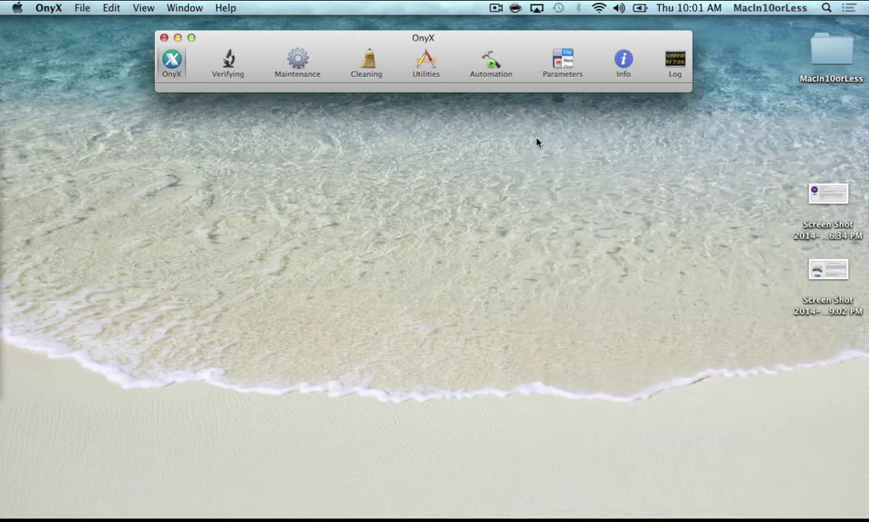
Look through OnyX's Verifying, Maintenance, Cleaning, Utilities and Automation sections, repositioning the window so the Automation options fit.
{"action": "left_click_drag", "start_coordinate": [351, 48], "coordinate": [352, 99]}
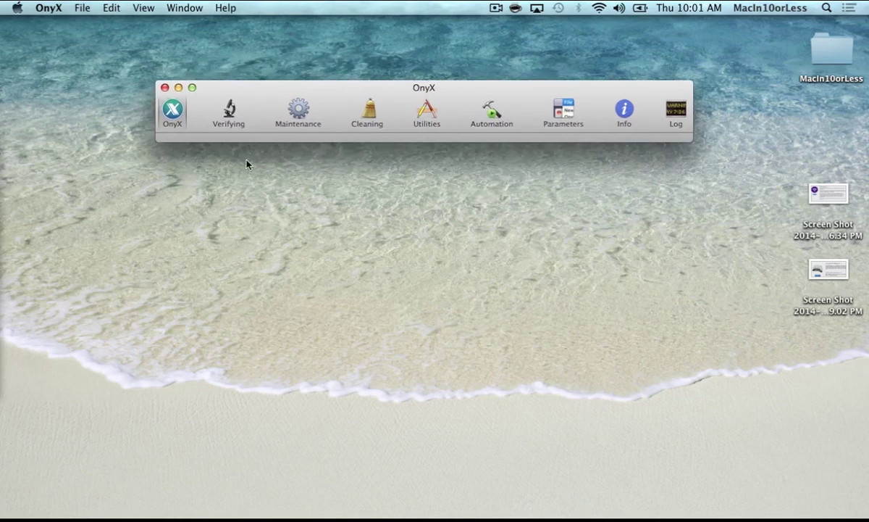
{"action": "left_click", "coordinate": [230, 110]}
{"action": "left_click", "coordinate": [293, 110]}
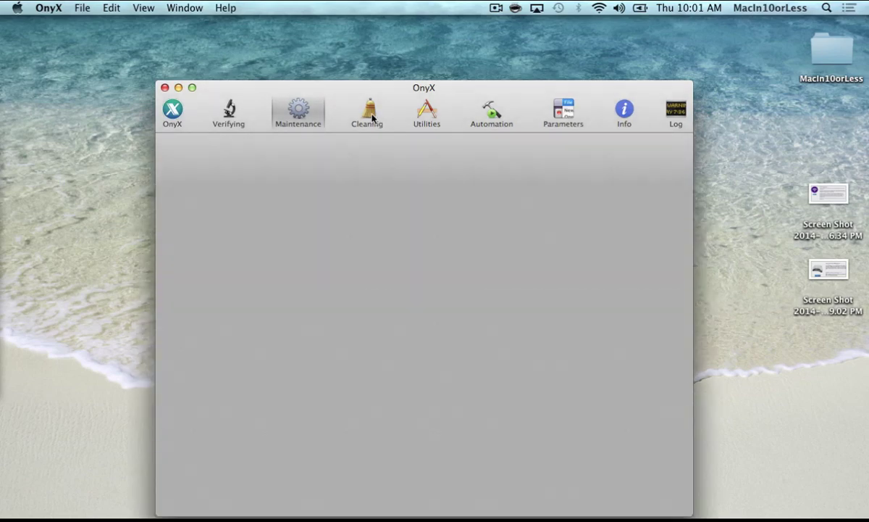
{"action": "left_click", "coordinate": [371, 116]}
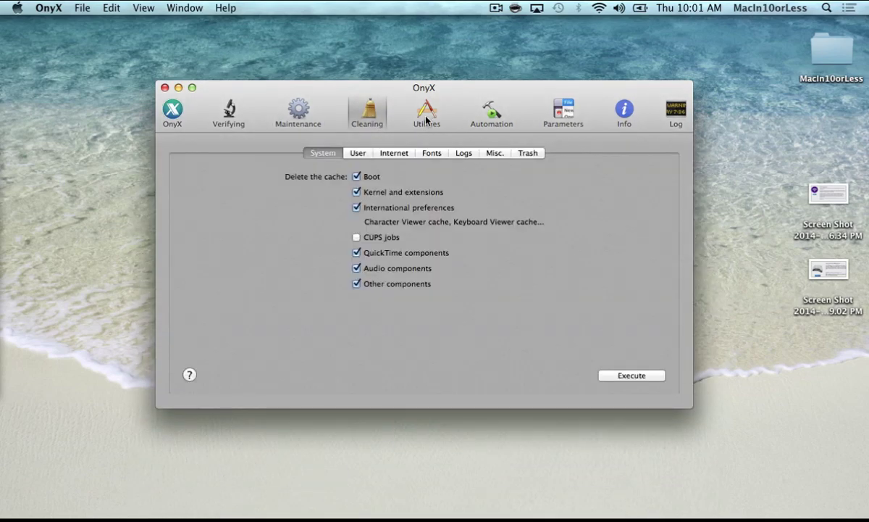
{"action": "left_click", "coordinate": [427, 116]}
{"action": "left_click", "coordinate": [494, 112]}
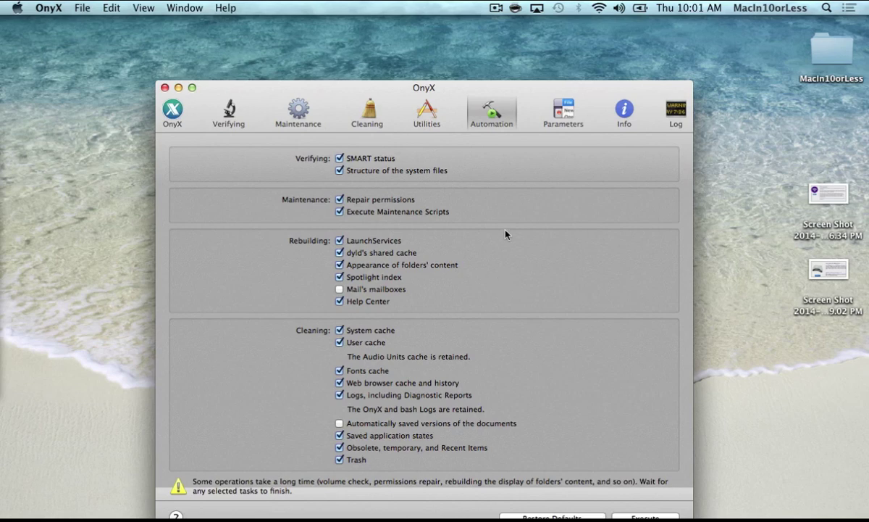
{"action": "left_click_drag", "start_coordinate": [536, 101], "coordinate": [529, 51]}
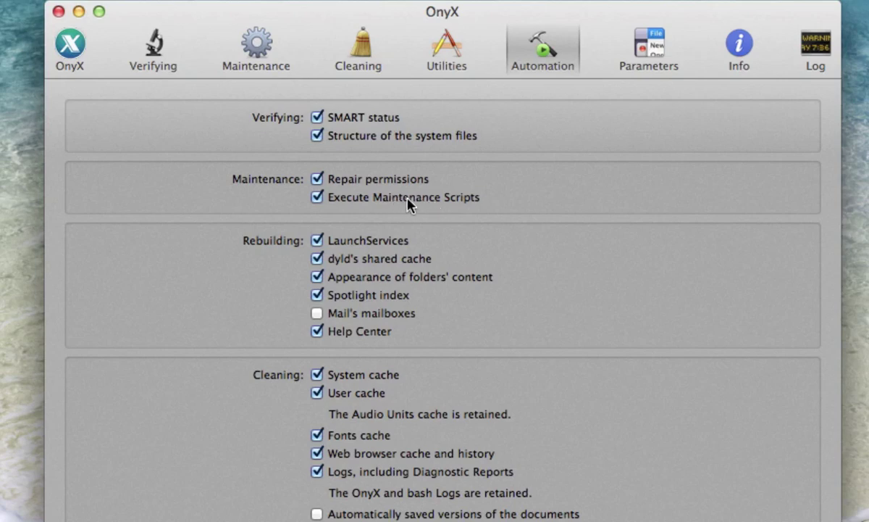
Examine the maintenance permissions options and the daily, weekly and monthly scripts, and return to the Automation options.
{"action": "left_click", "coordinate": [257, 51]}
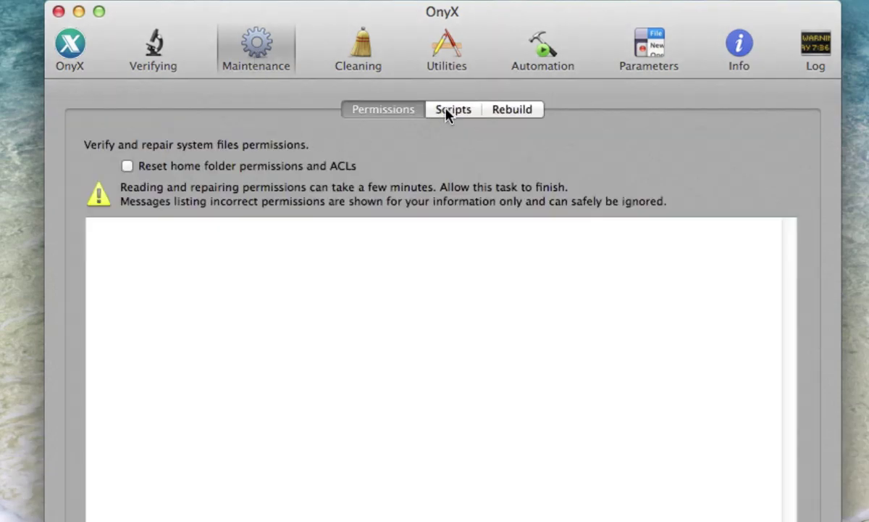
{"action": "left_click", "coordinate": [448, 112]}
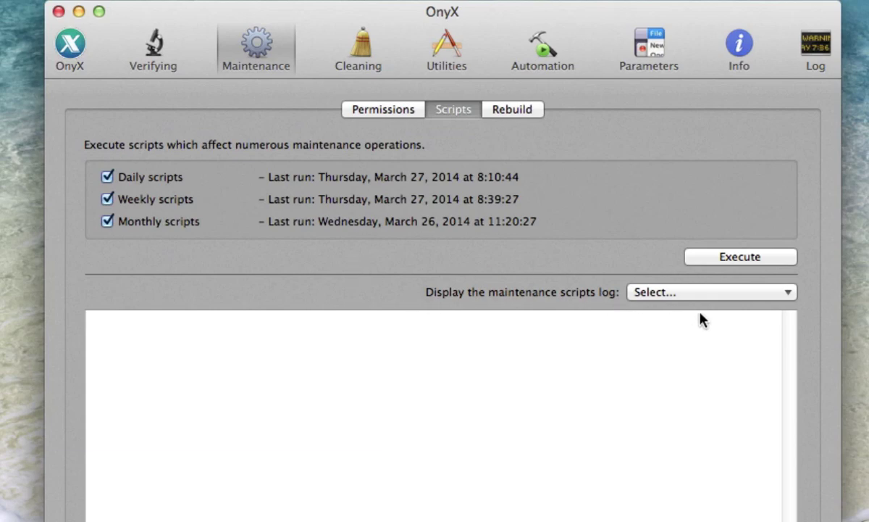
{"action": "left_click", "coordinate": [545, 51]}
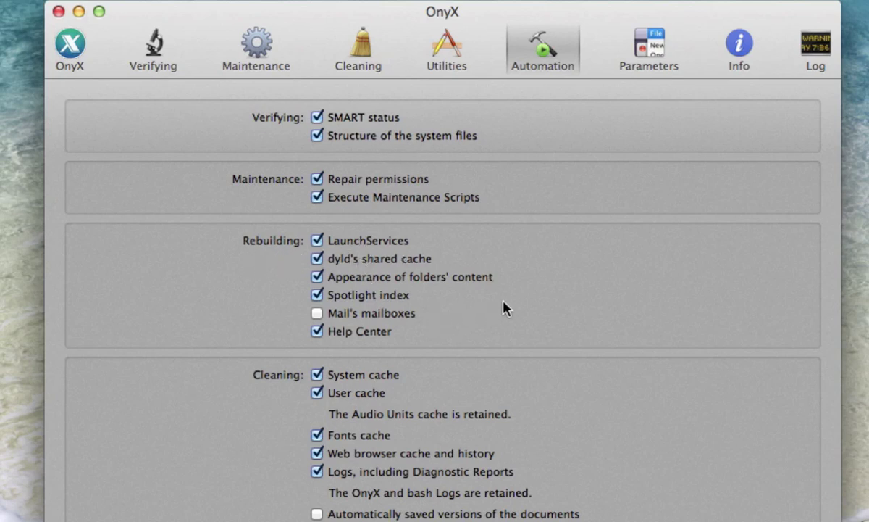
Point out the Spotlight index rebuild option, keeping it selected, and show the system's Spotlight search with its query cleared before closing it.
{"action": "left_click", "coordinate": [318, 296]}
{"action": "left_click", "coordinate": [317, 296]}
{"action": "left_click", "coordinate": [805, 10]}
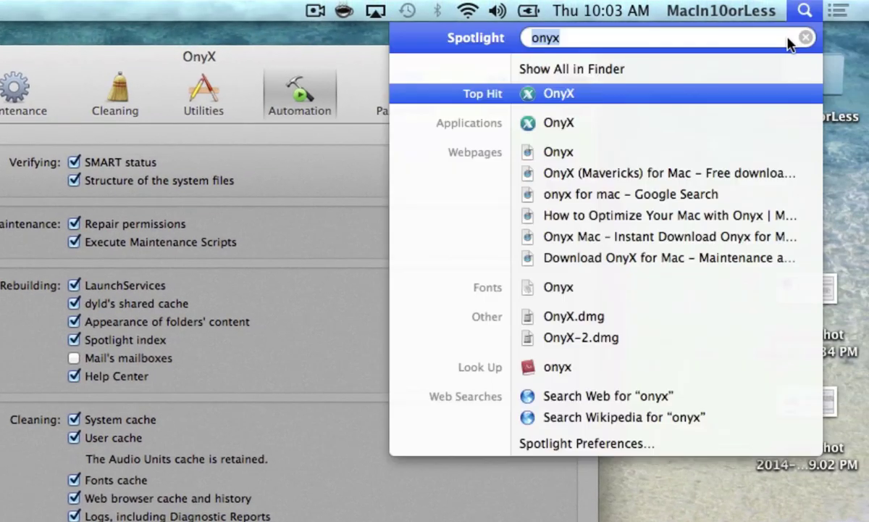
{"action": "key", "text": "BackSpace"}
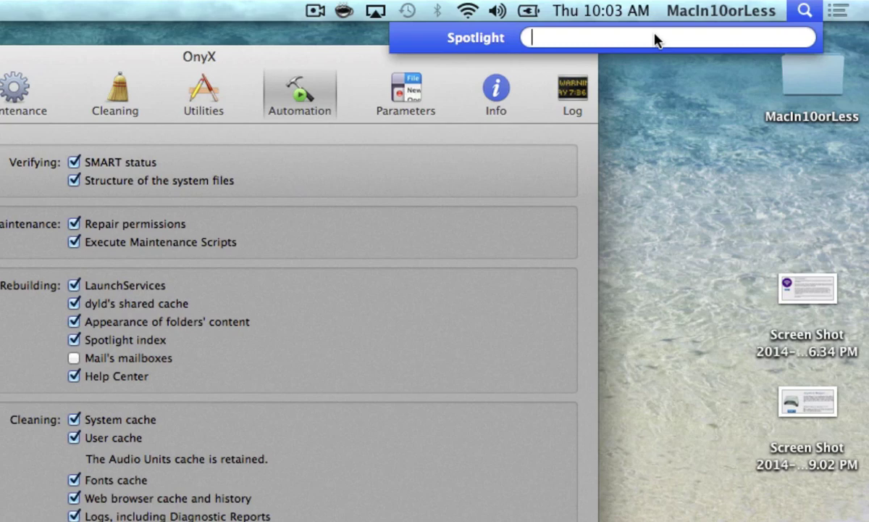
{"action": "left_click", "coordinate": [300, 375]}
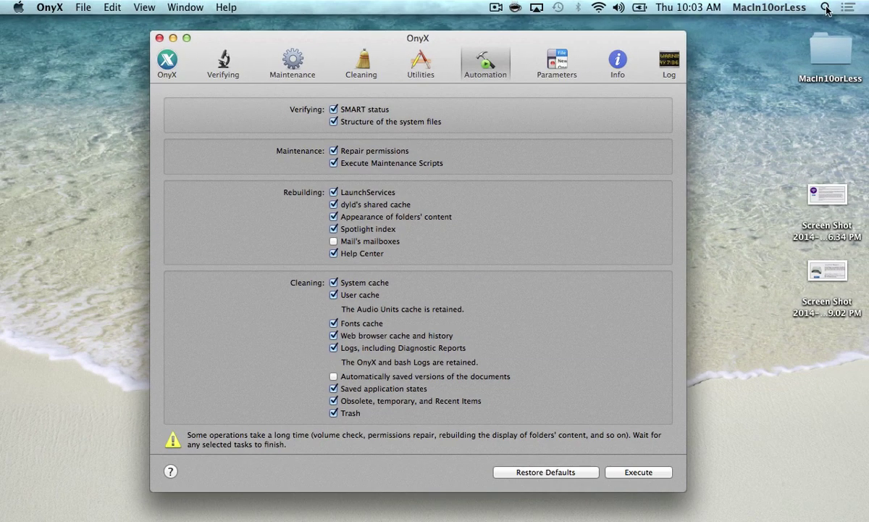
Open Mail through Spotlight, cancel adding a mail account, and return to OnyX's Automation options with Mail's mailboxes left unselected.
{"action": "left_click", "coordinate": [826, 8]}
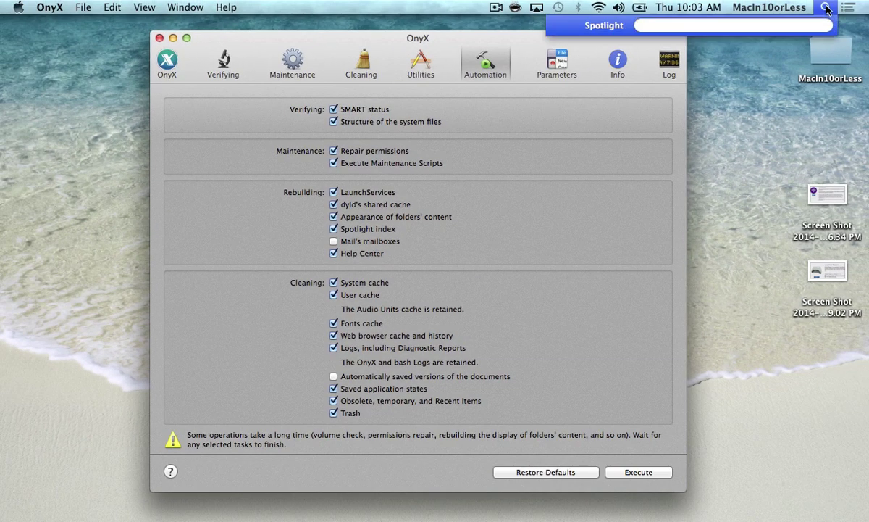
{"action": "type", "text": "mail"}
{"action": "key", "text": "Return"}
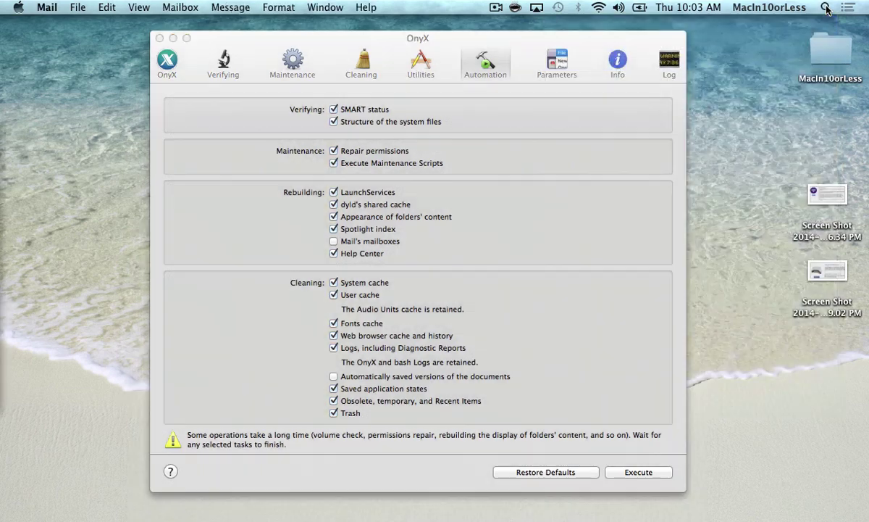
{"action": "left_click_drag", "start_coordinate": [330, 109], "coordinate": [268, 84]}
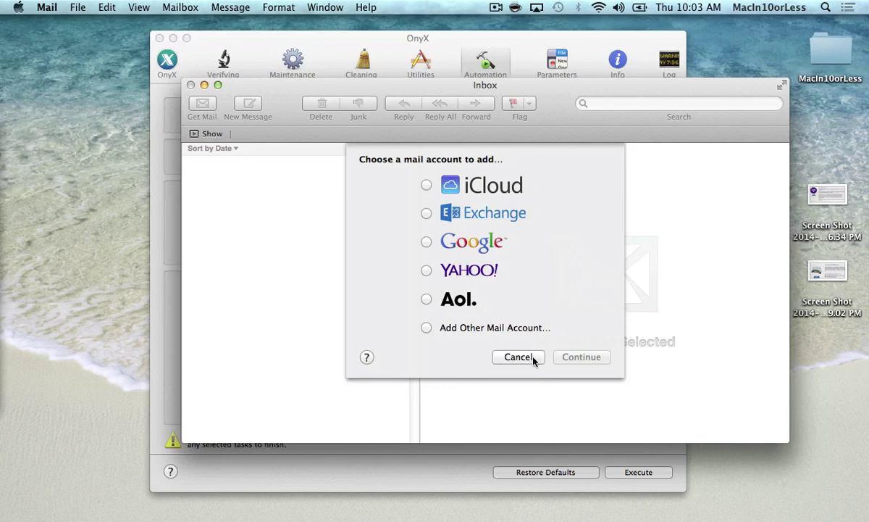
{"action": "left_click", "coordinate": [518, 357]}
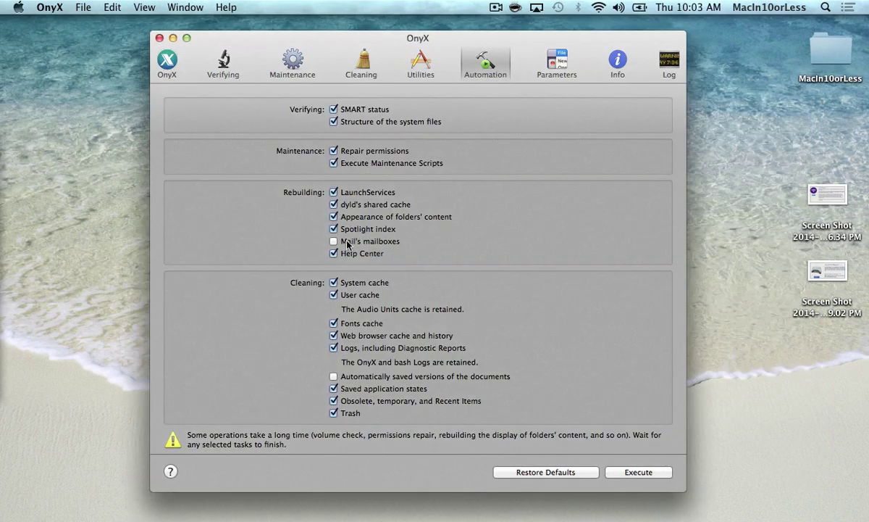
{"action": "left_click", "coordinate": [341, 242]}
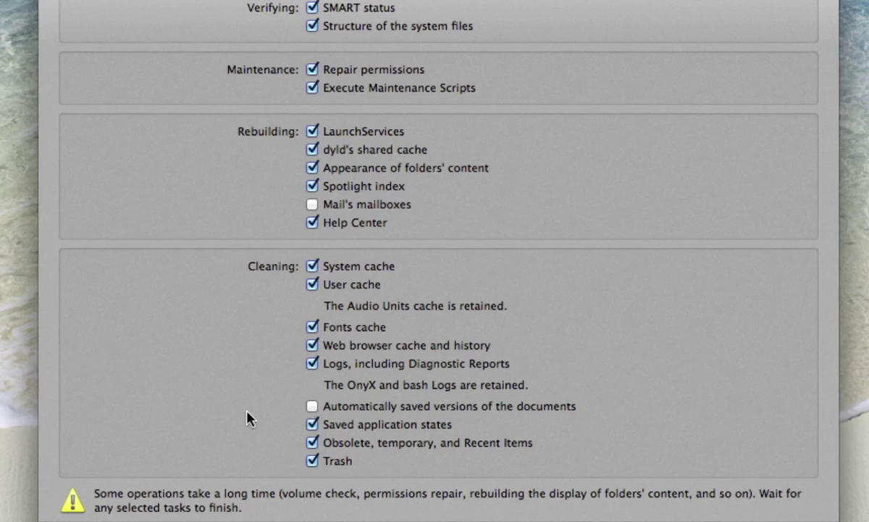
Look through the Cleaning options for the system, user, internet, fonts, logs and miscellaneous categories, ending on the logs.
{"action": "left_click", "coordinate": [314, 408]}
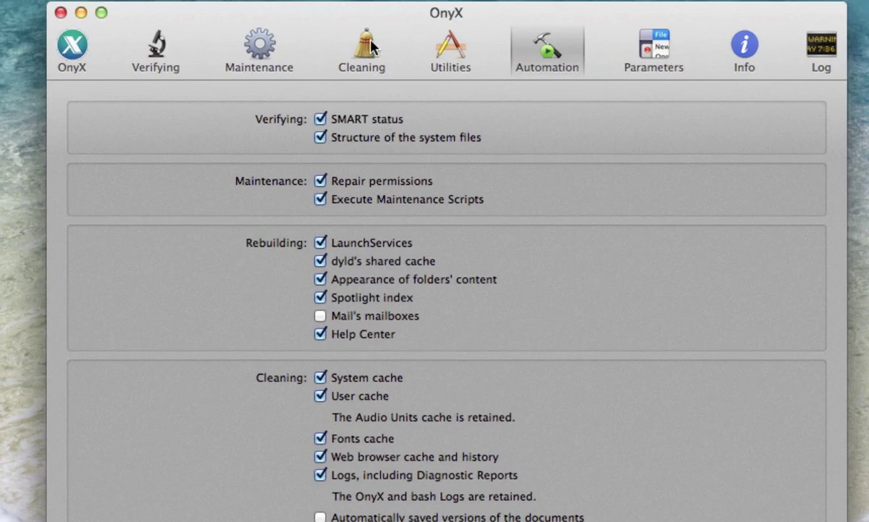
{"action": "left_click", "coordinate": [367, 53]}
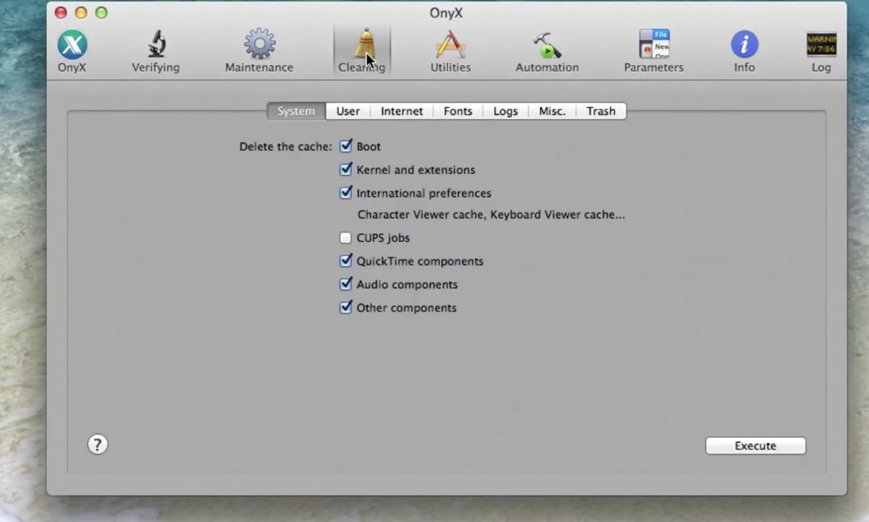
{"action": "left_click", "coordinate": [407, 111]}
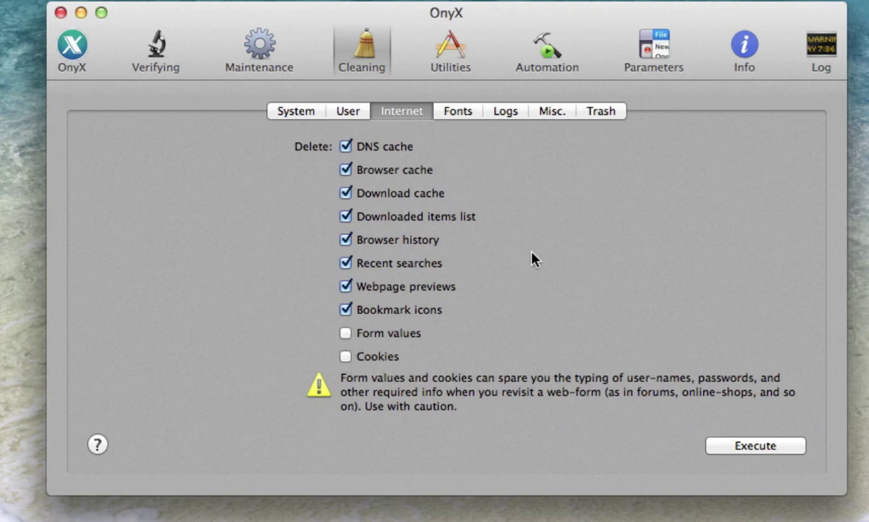
{"action": "left_click", "coordinate": [315, 118]}
{"action": "left_click", "coordinate": [350, 116]}
{"action": "left_click", "coordinate": [402, 116]}
{"action": "left_click", "coordinate": [458, 115]}
{"action": "left_click", "coordinate": [510, 116]}
{"action": "left_click", "coordinate": [558, 113]}
{"action": "left_click", "coordinate": [513, 112]}
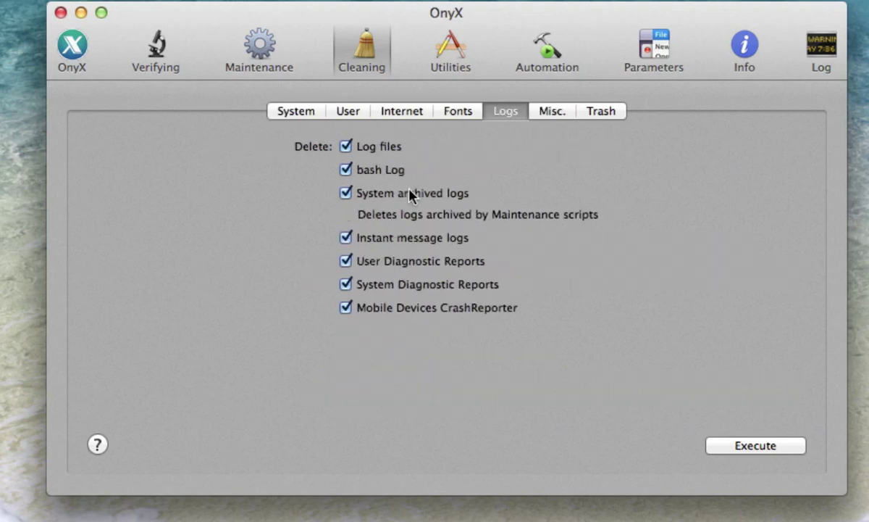
Execute the selected Automation tasks, allow OnyX to quit all open applications, and dismiss the completion message.
{"action": "left_click", "coordinate": [547, 49]}
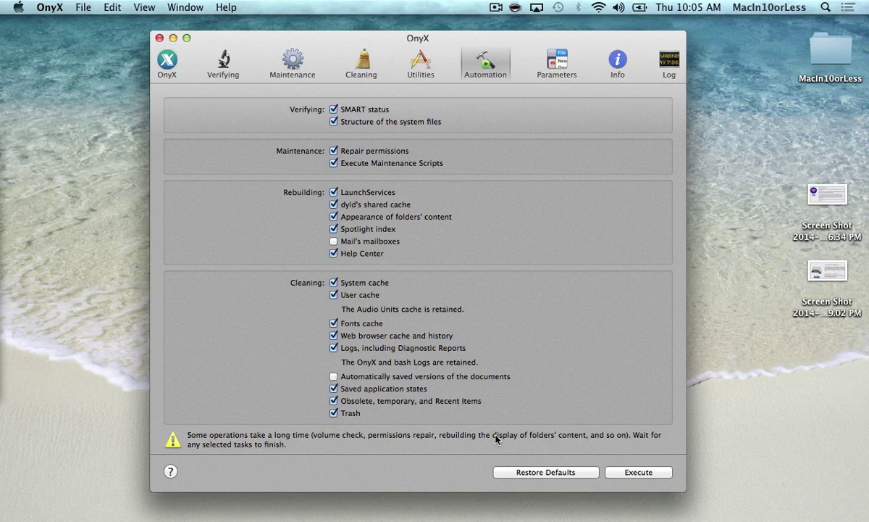
{"action": "left_click", "coordinate": [633, 476]}
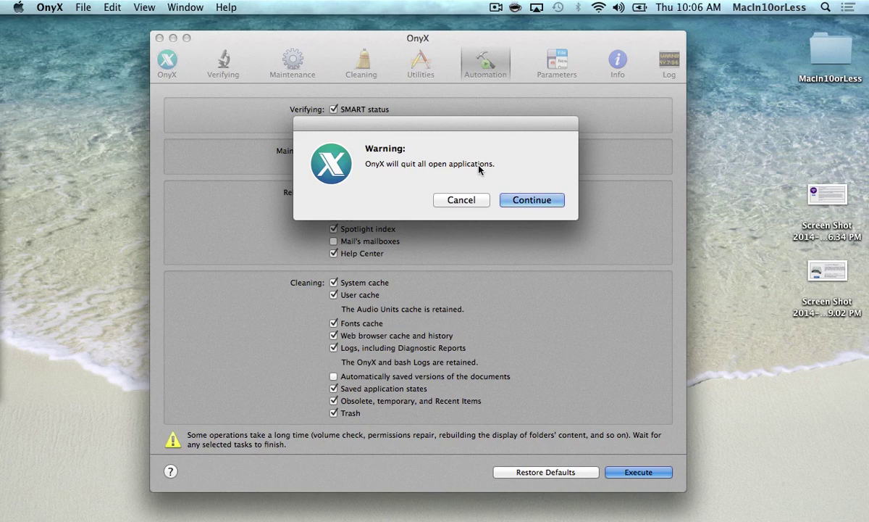
{"action": "left_click", "coordinate": [526, 202]}
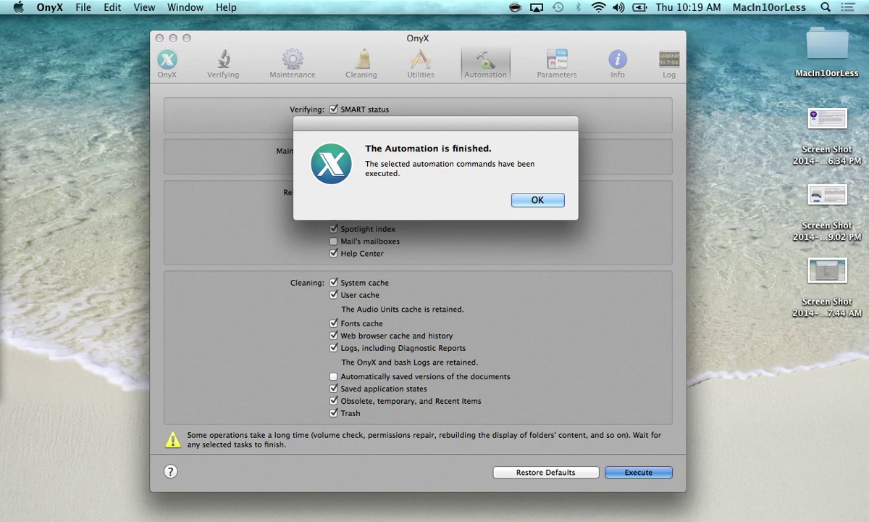
{"action": "key", "text": "Return"}
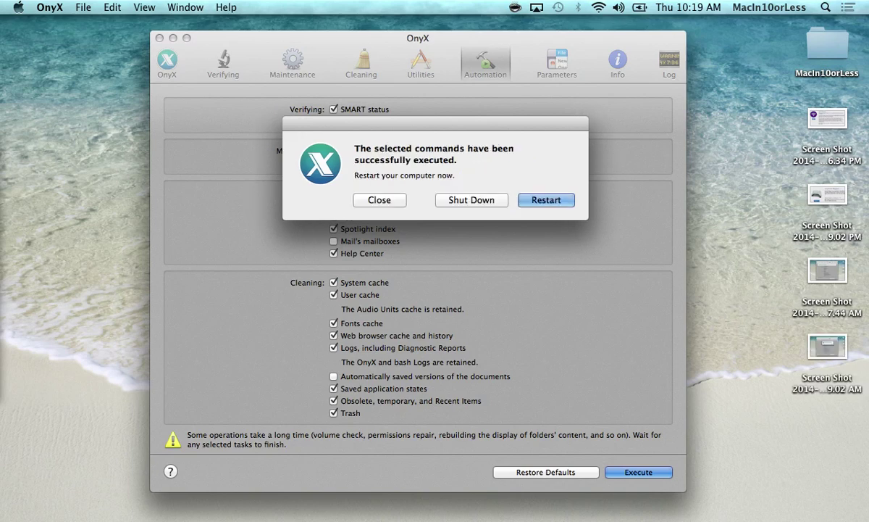